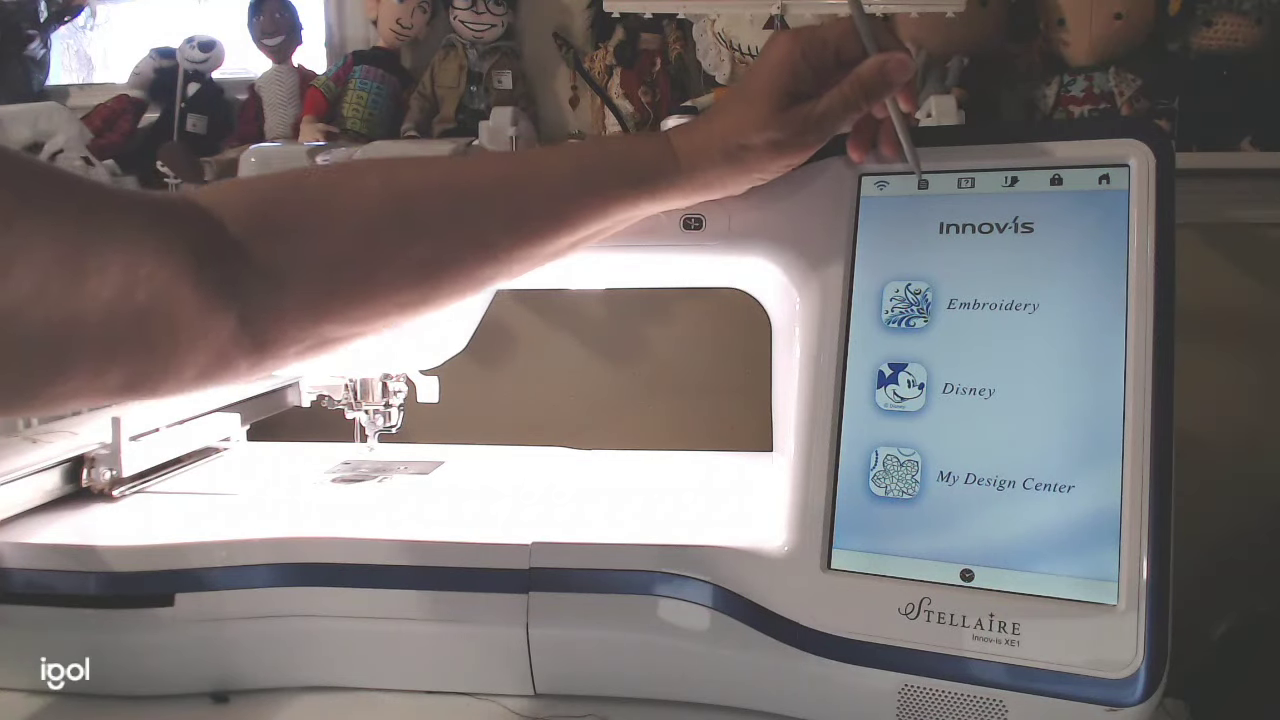
# Open the machine settings and page forward to page 3/8 with the certification and service count details.
pyautogui.click(922, 183)
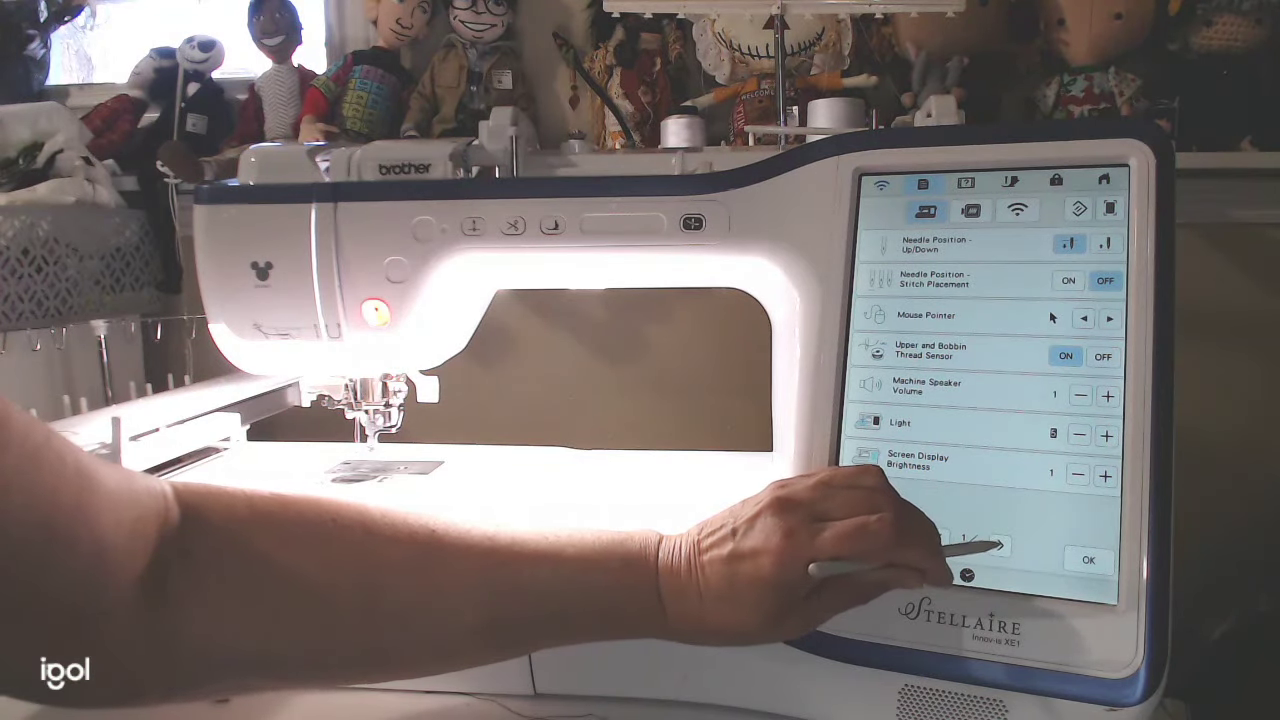
pyautogui.click(1000, 545)
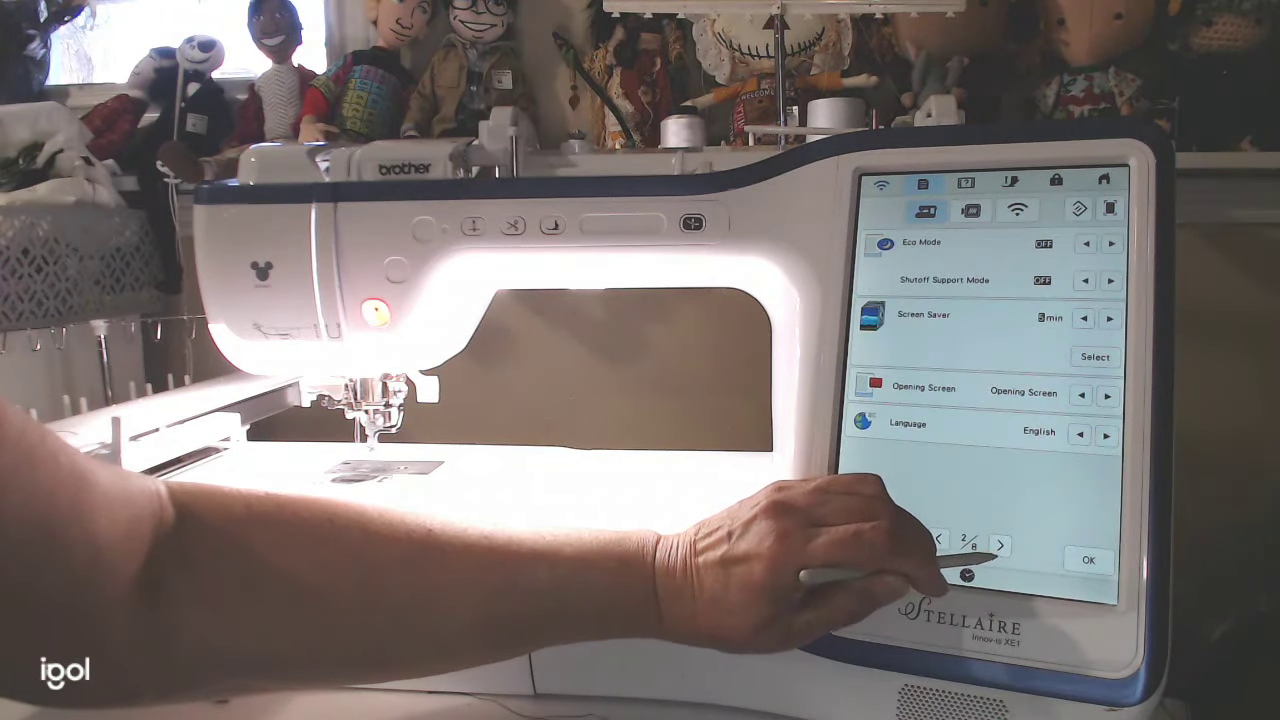
pyautogui.click(1000, 545)
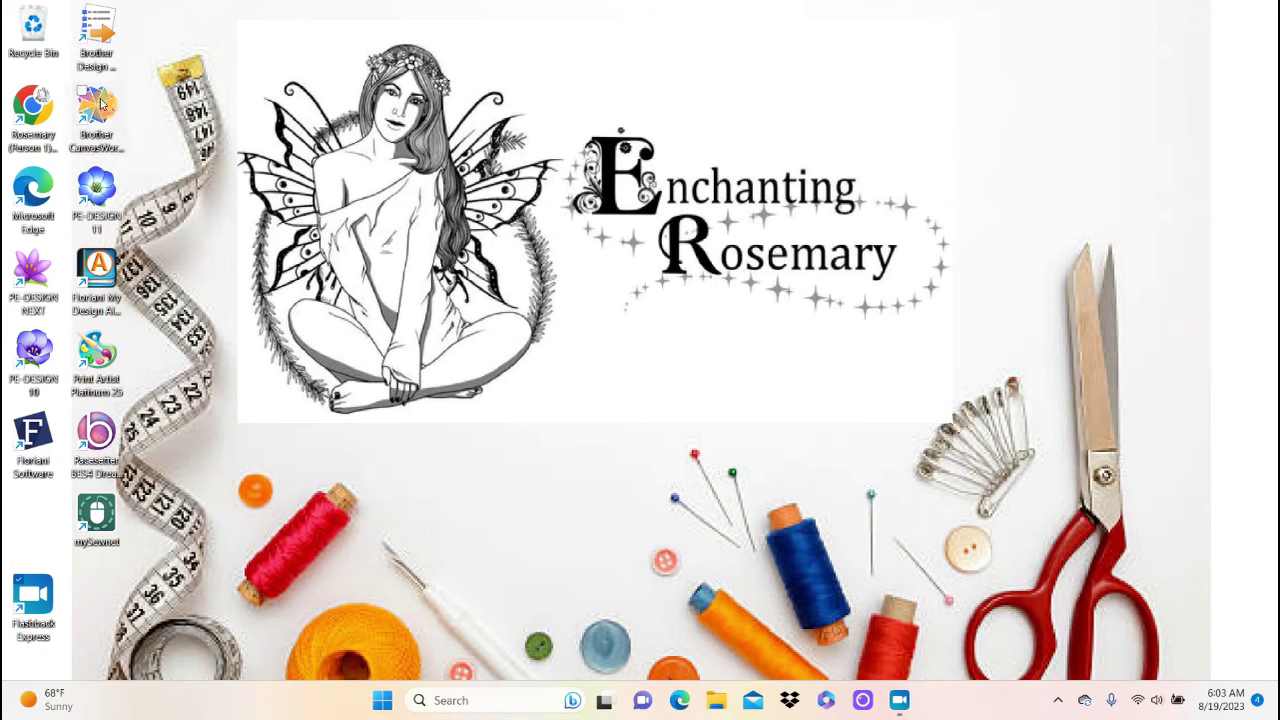
# Launch Chrome and start entering 'support.brother' in the Google search box.
pyautogui.doubleClick(38, 104)
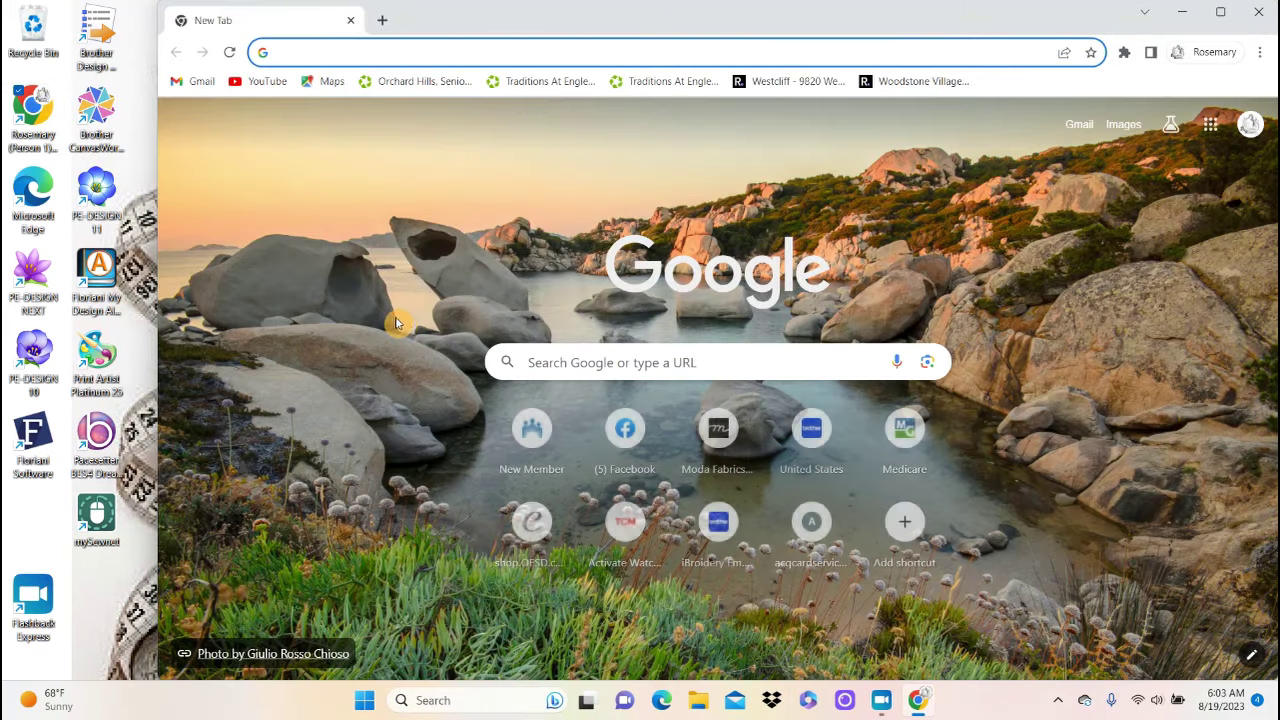
pyautogui.click(704, 363)
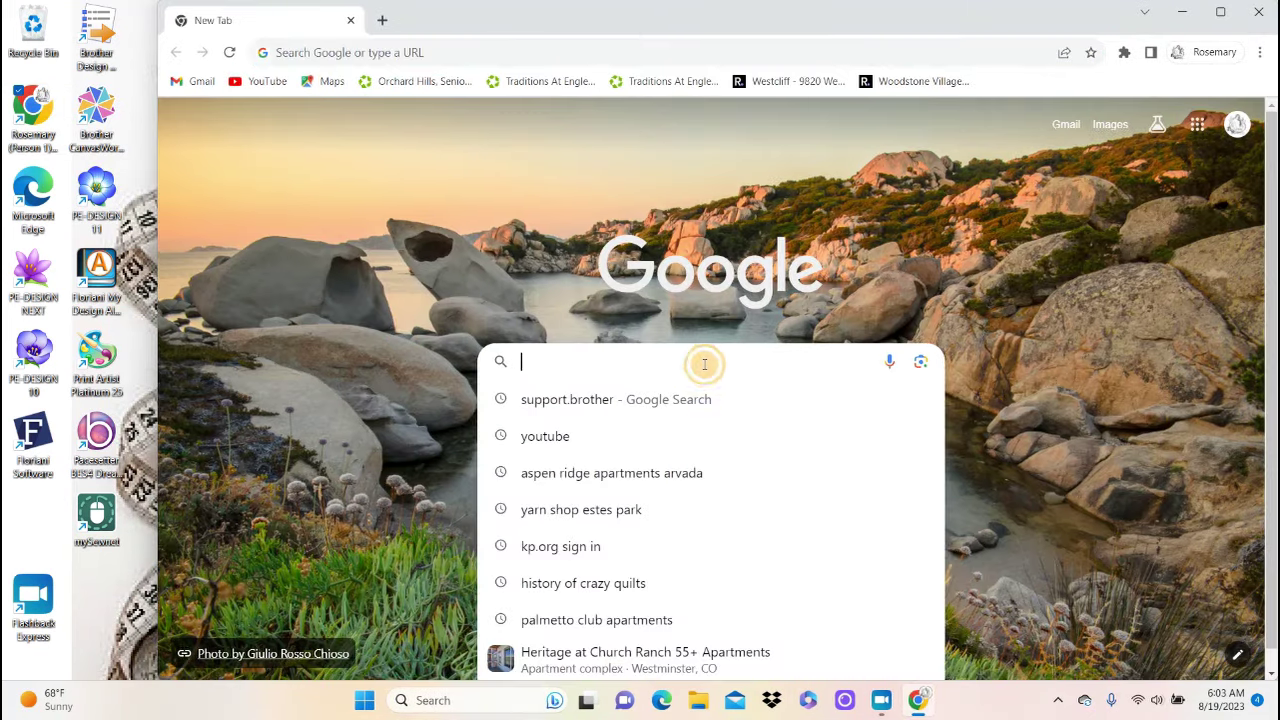
pyautogui.write('s')
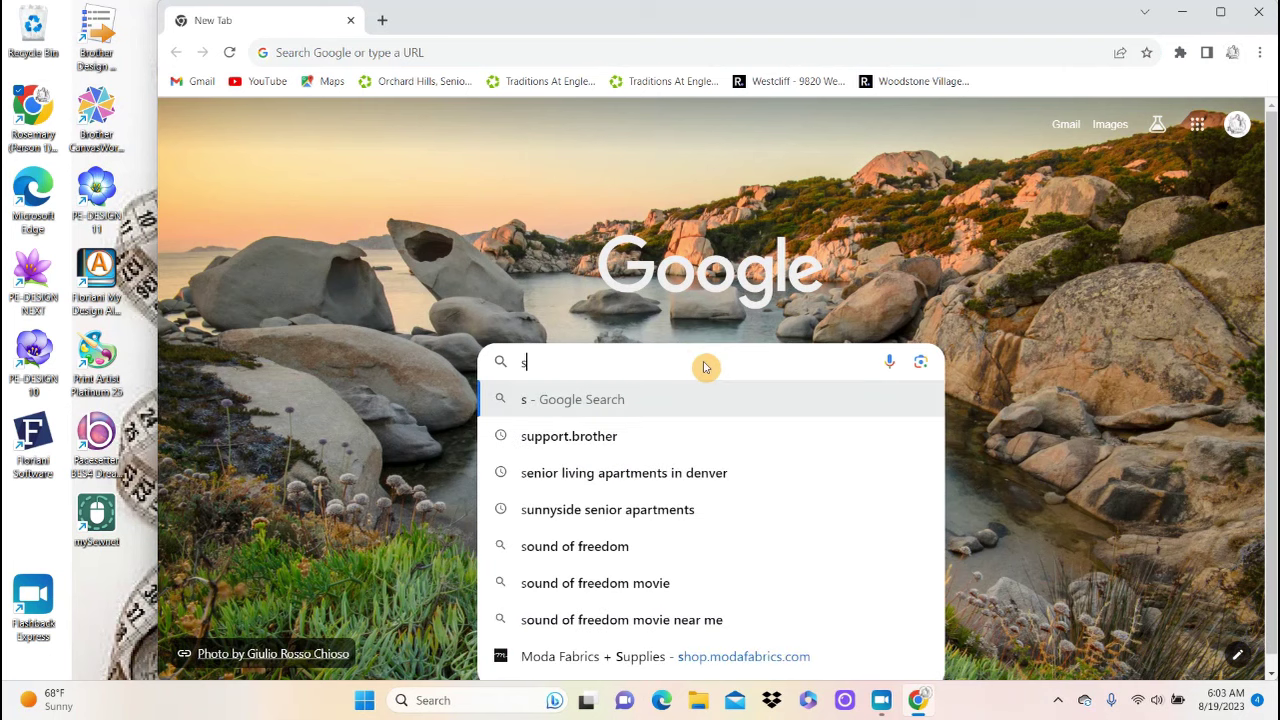
pyautogui.write('upp')
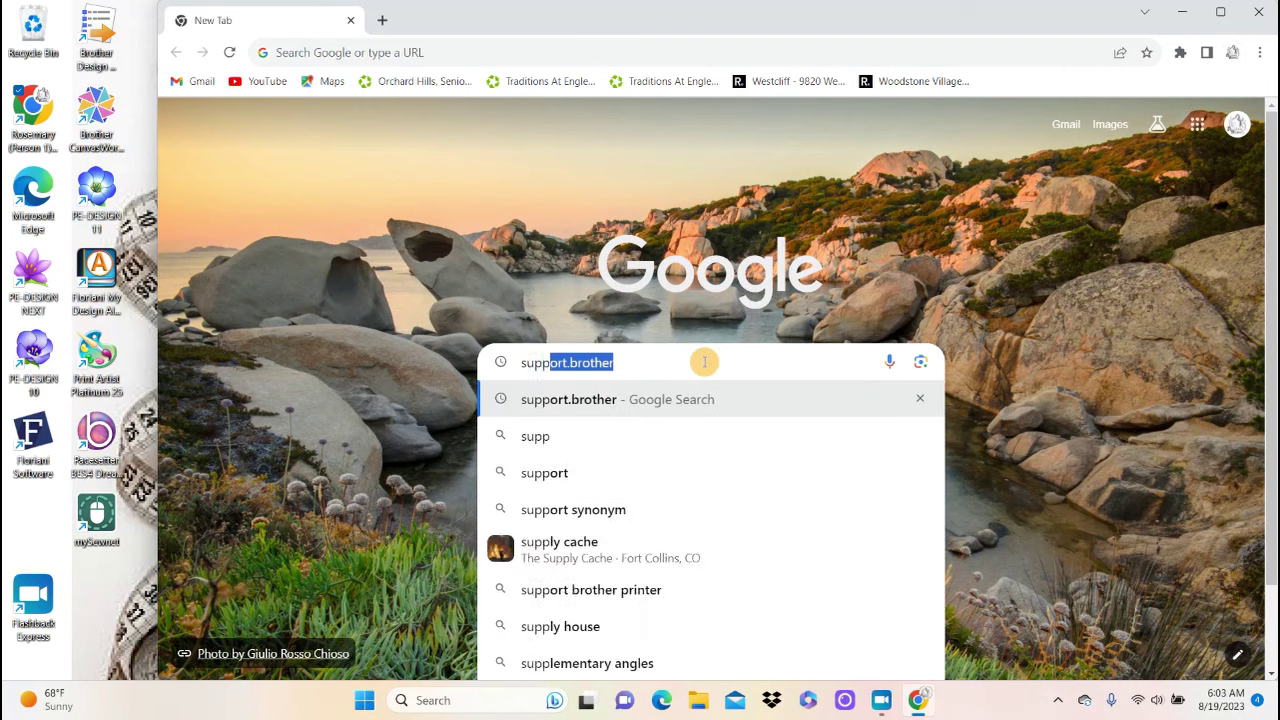
pyautogui.write('ort.')
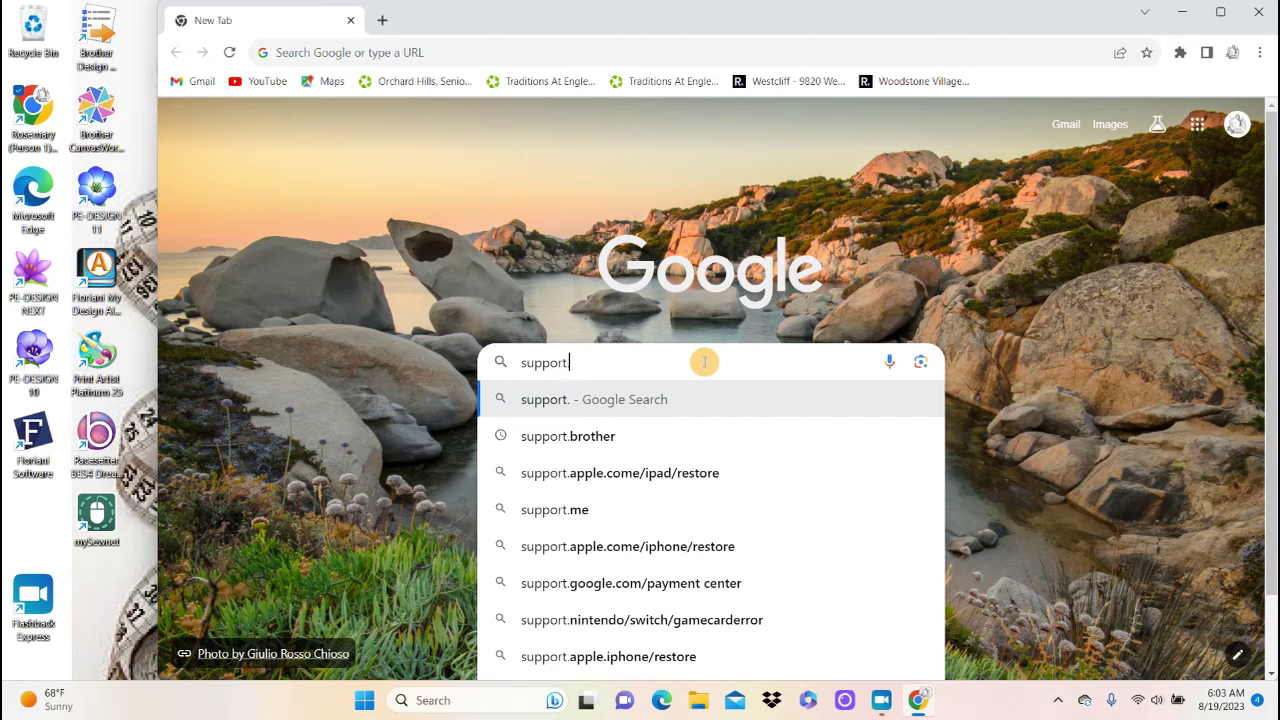
pyautogui.write('broth')
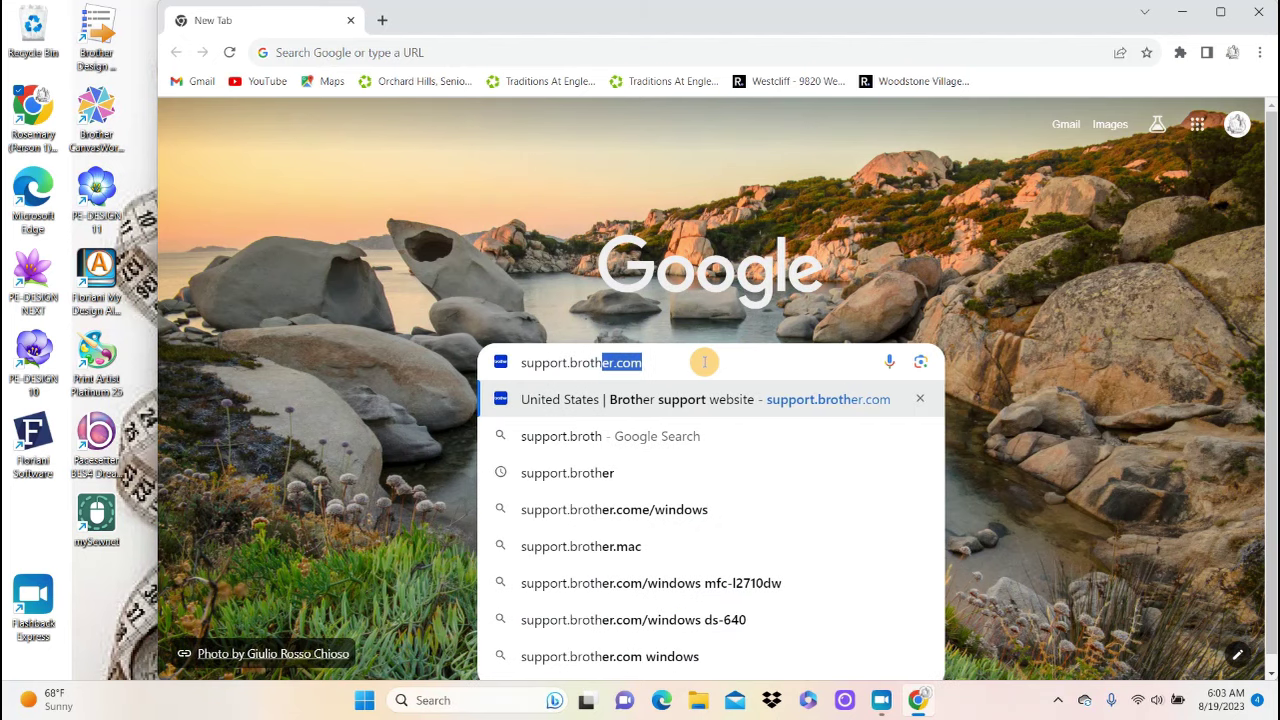
pyautogui.write('er')
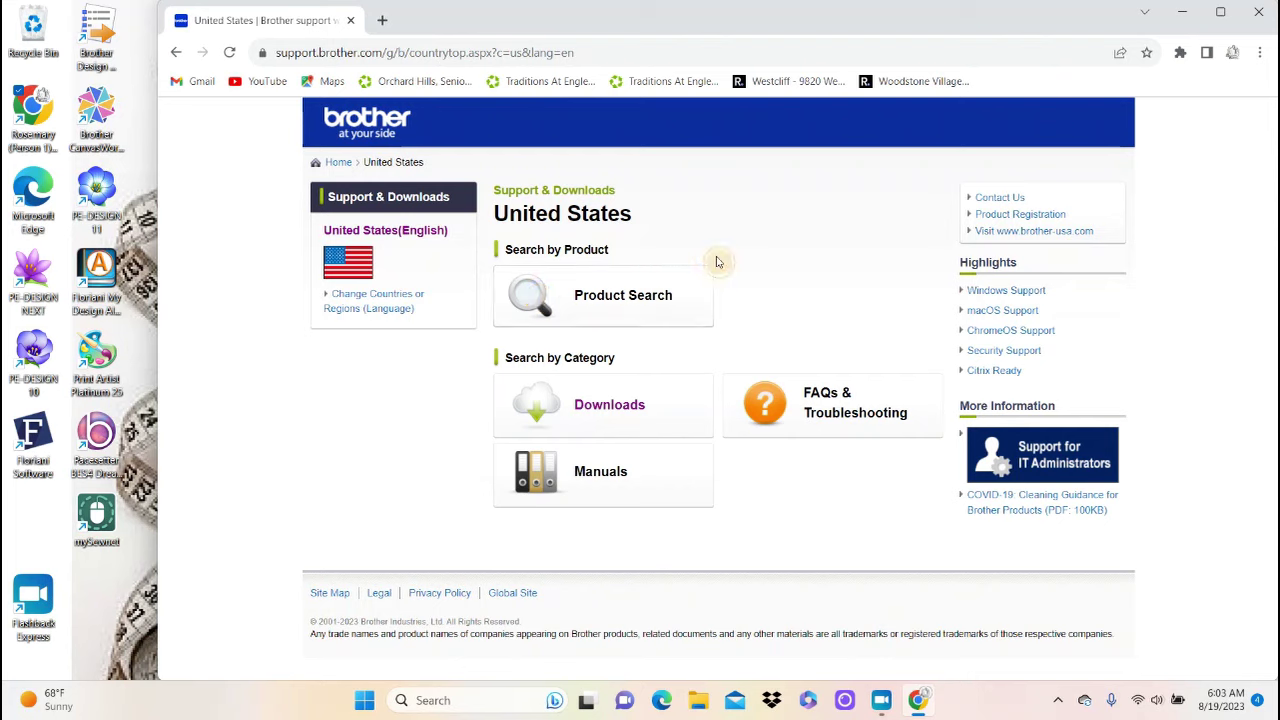
# Search Downloads for model XE1 to reach its Downloads page with Windows 11 selected.
pyautogui.click(609, 406)
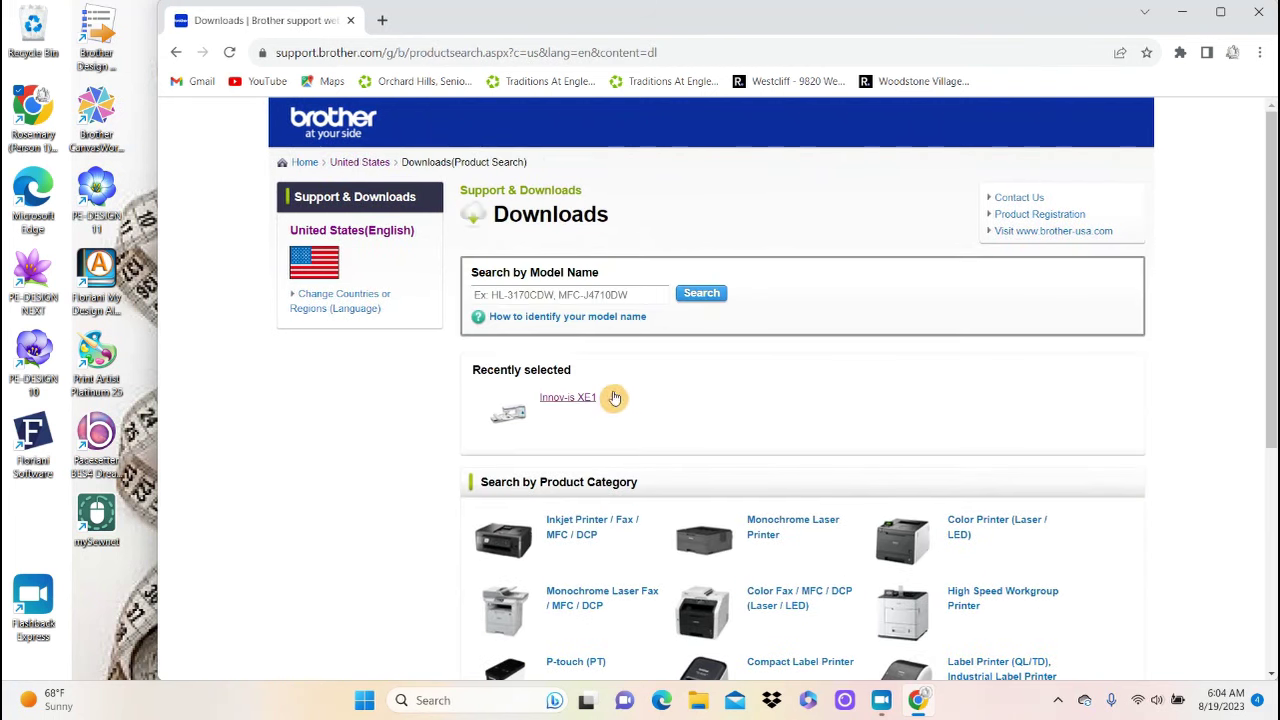
pyautogui.click(638, 294)
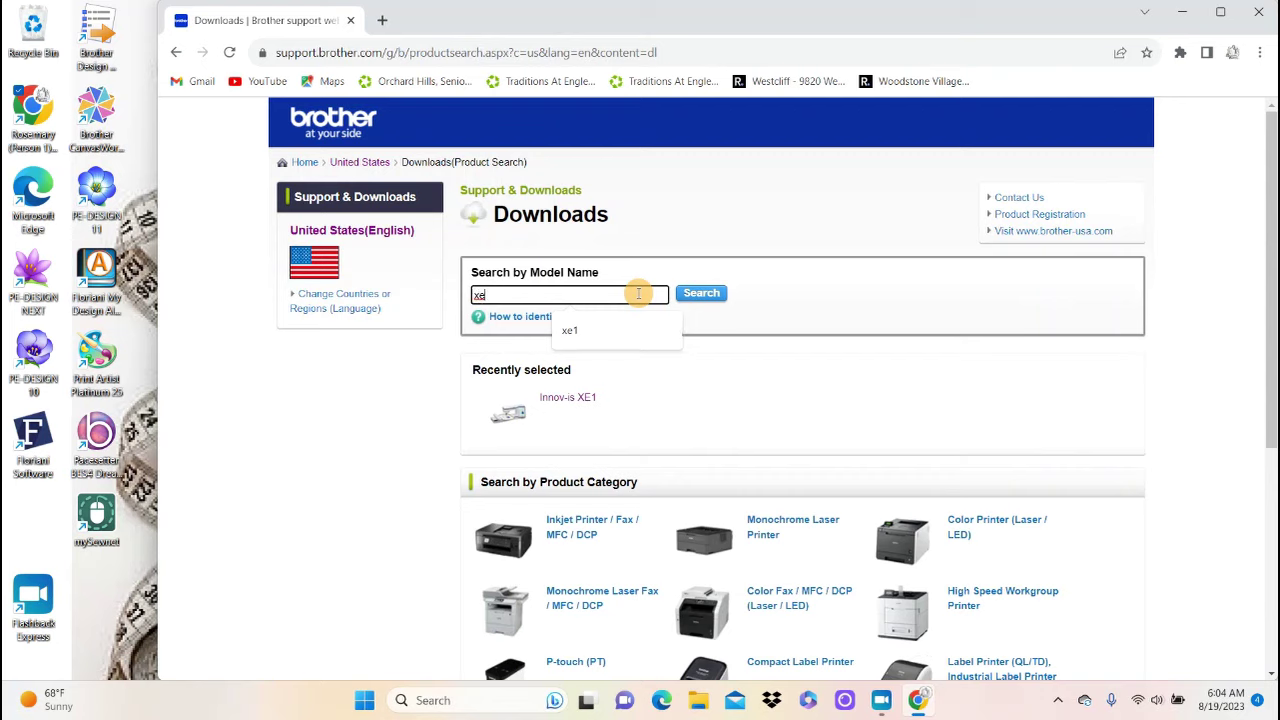
pyautogui.write('1')
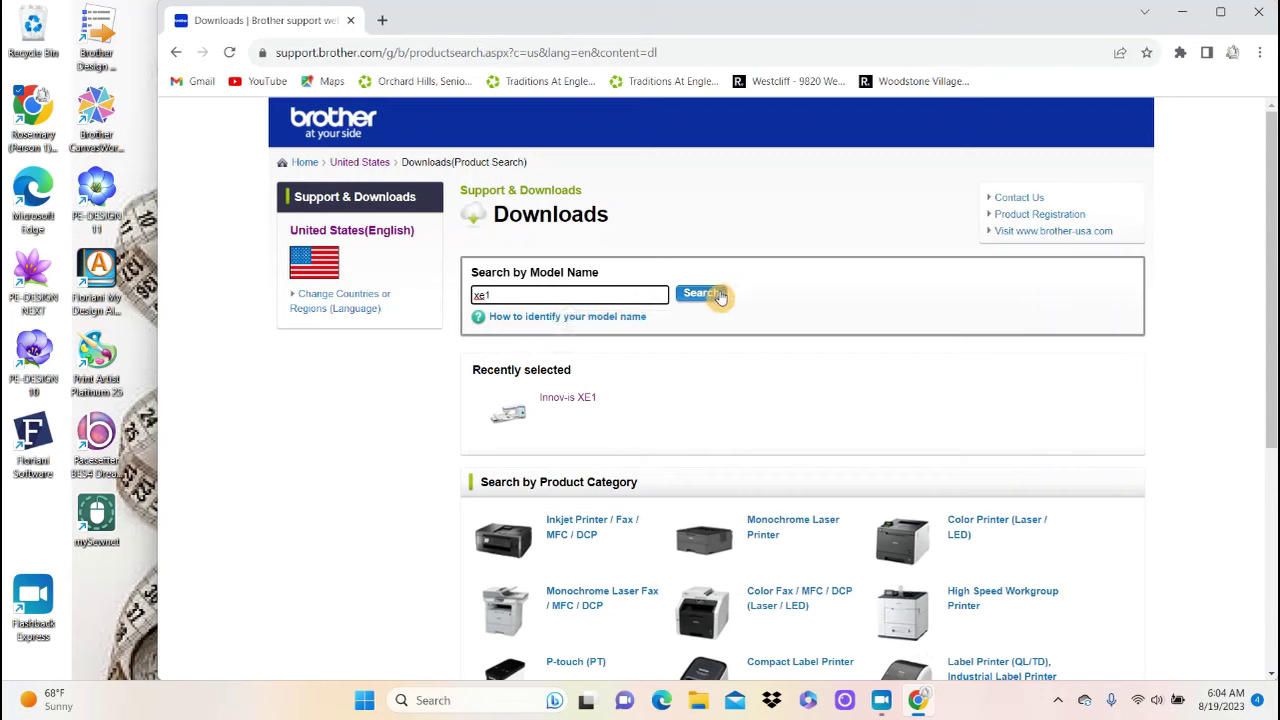
pyautogui.click(720, 297)
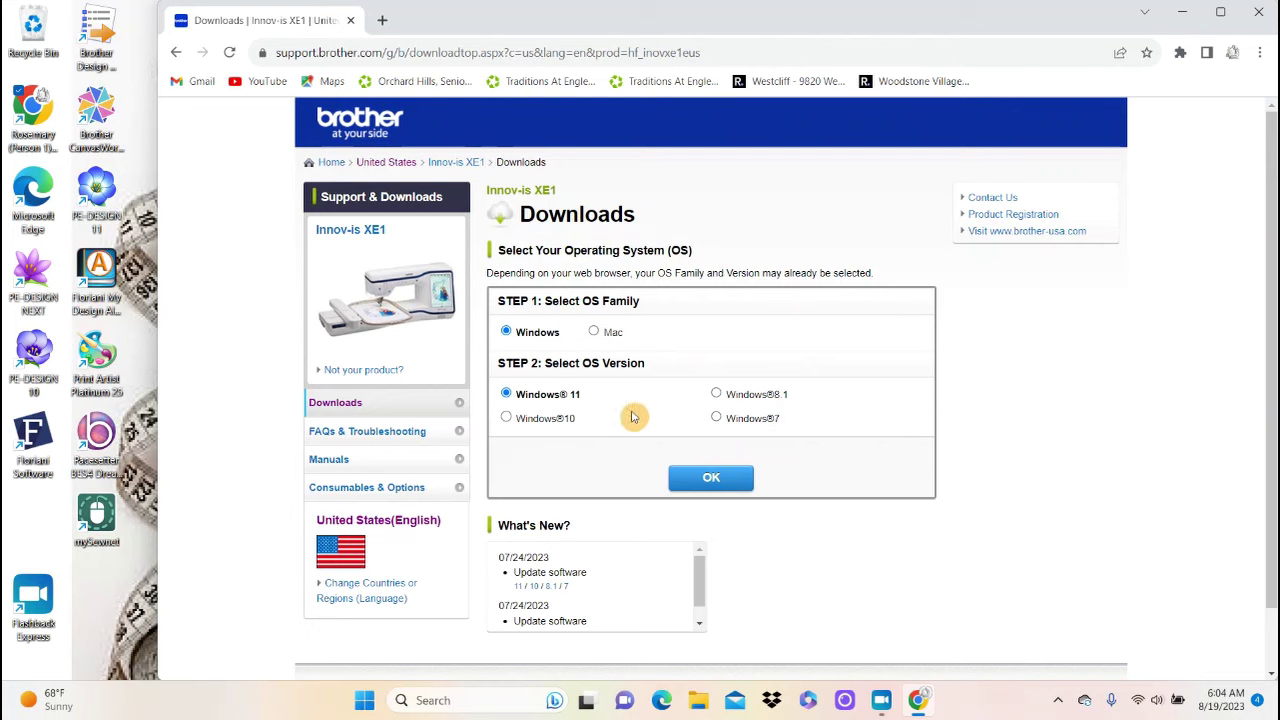
# Confirm Windows 11, open the XE1 Update software page and scroll through the version 2.02 notes.
pyautogui.click(712, 481)
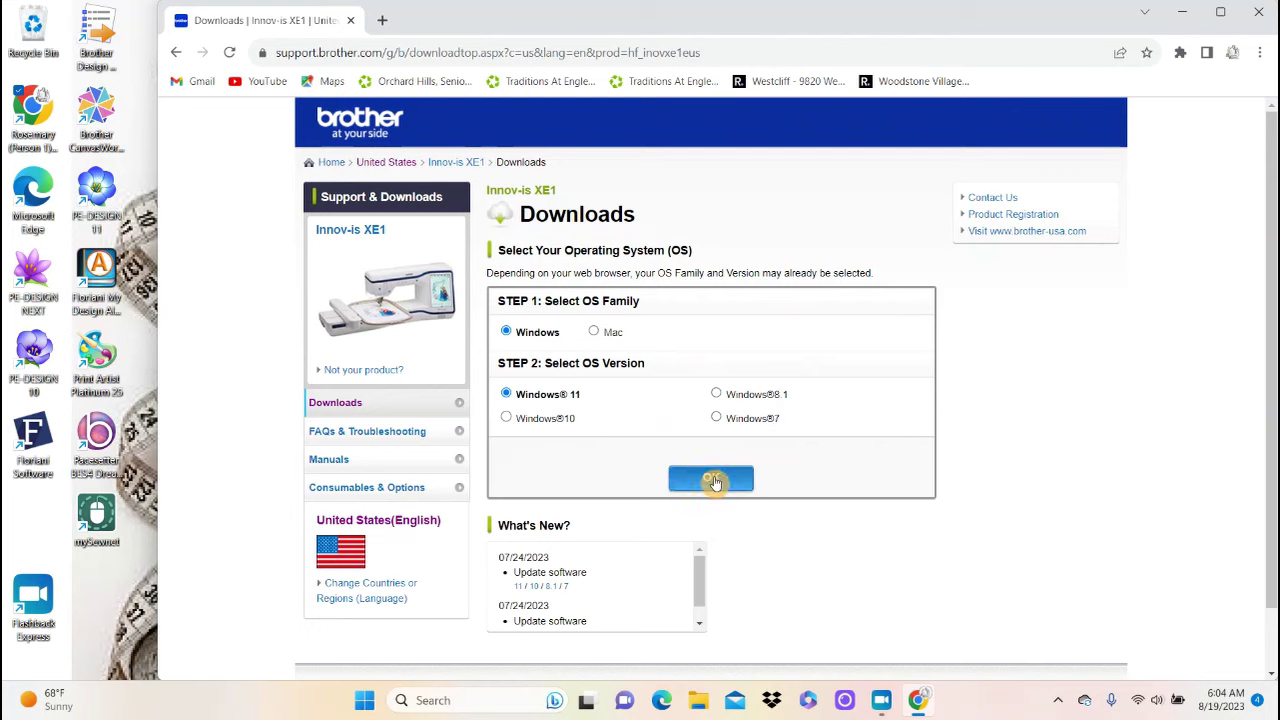
pyautogui.click(714, 481)
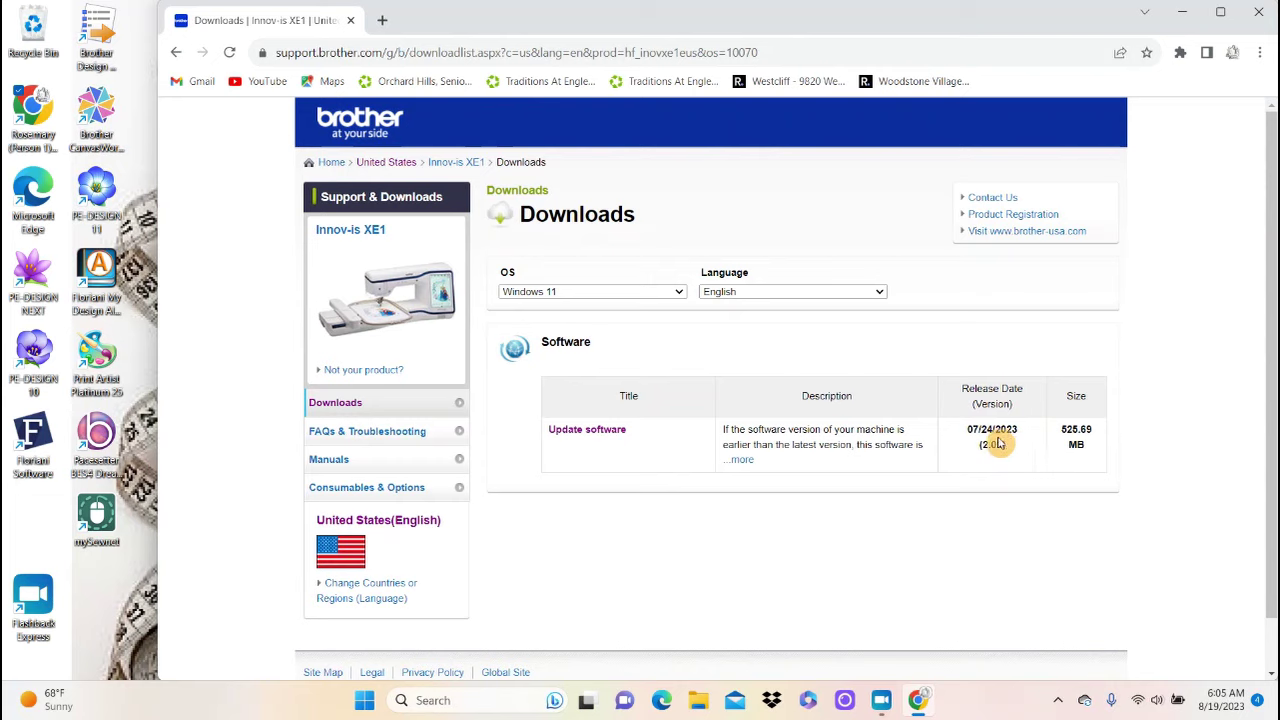
pyautogui.click(741, 460)
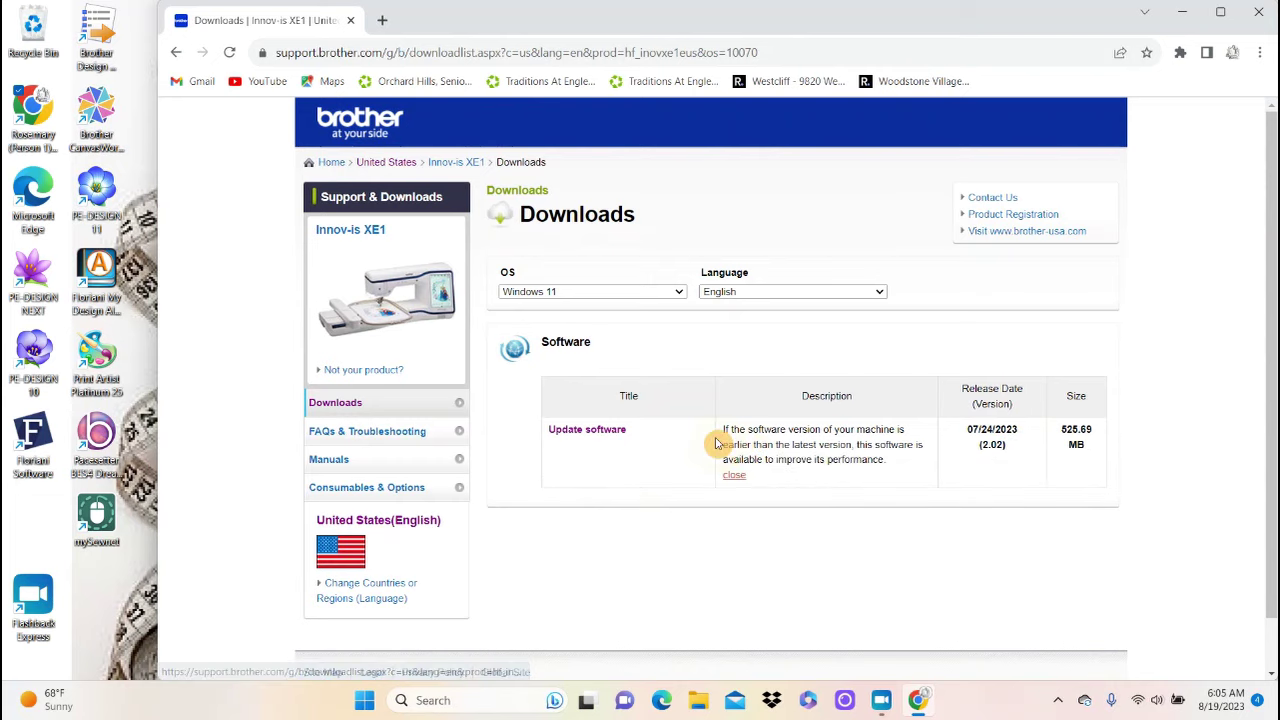
pyautogui.click(613, 438)
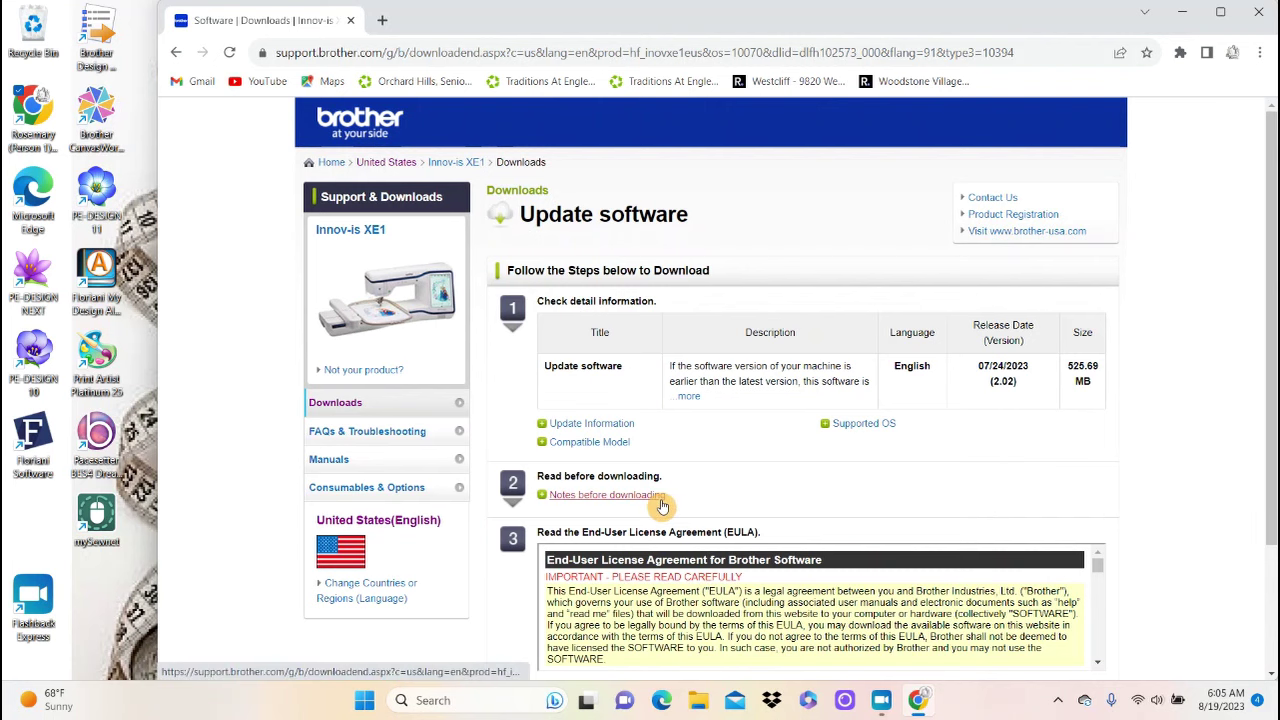
pyautogui.scroll(-3, 672, 410)
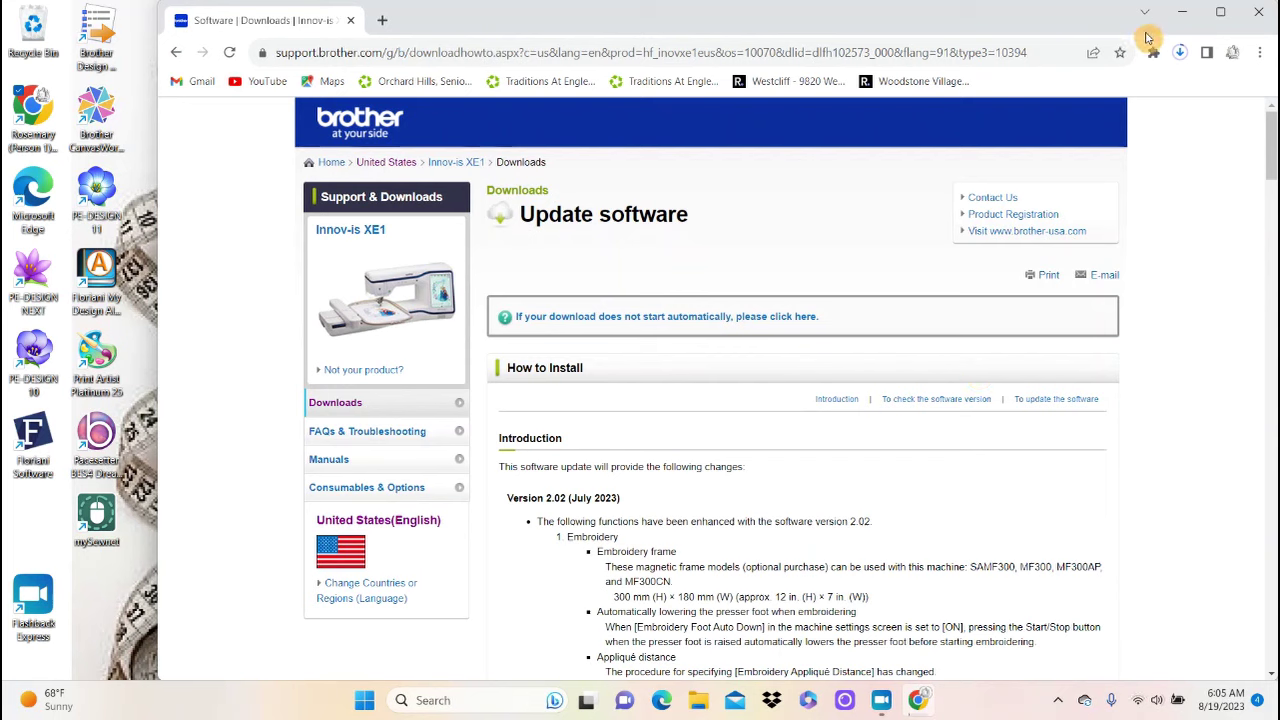
pyautogui.moveTo(1273, 147)
pyautogui.mouseDown()
pyautogui.moveTo(1273, 260)
pyautogui.moveTo(1273, 148)
pyautogui.mouseUp()
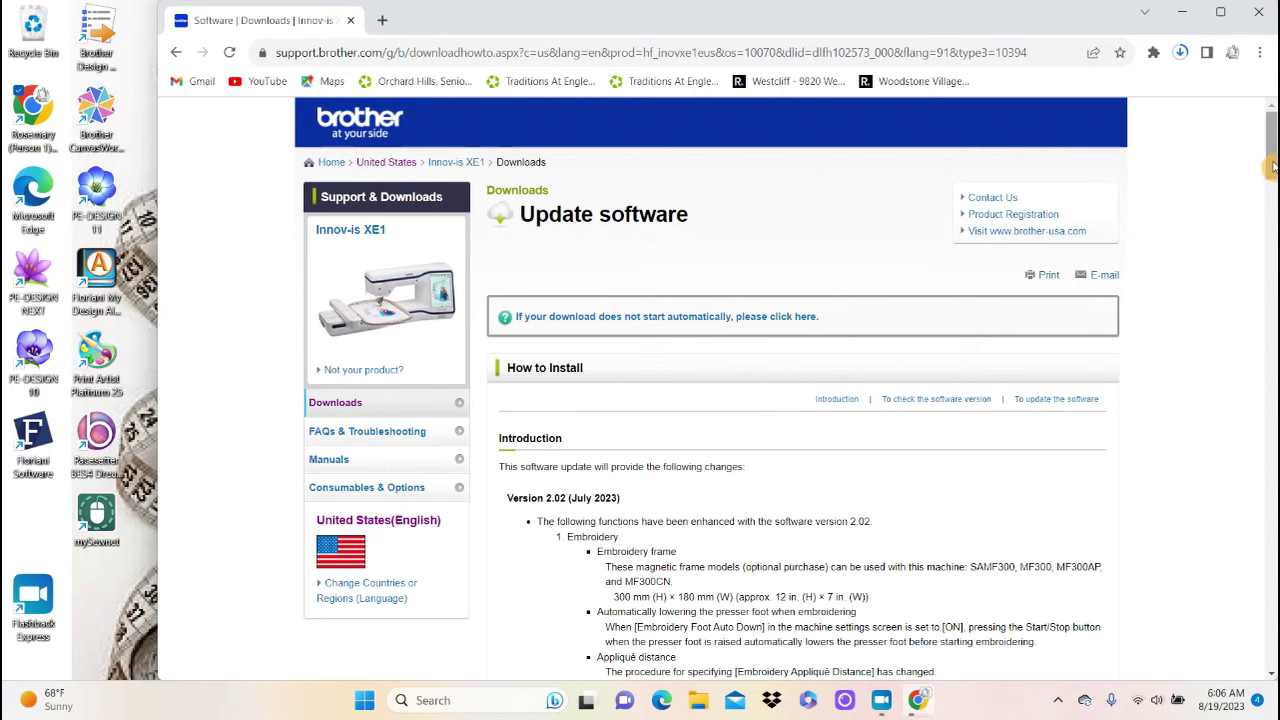
pyautogui.scroll(-3, 1268, 200)
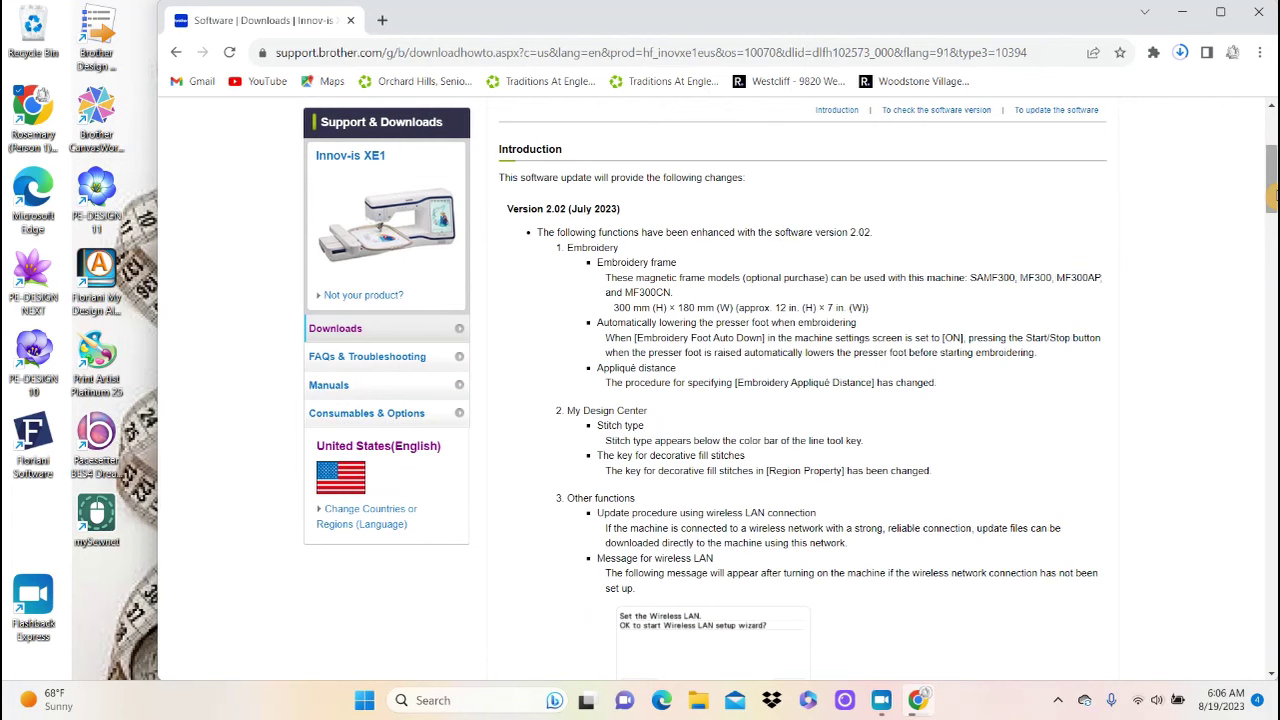
# Scroll past the version-check steps to the USB flash drive update instructions.
pyautogui.moveTo(1272, 192); pyautogui.dragTo(1264, 290)
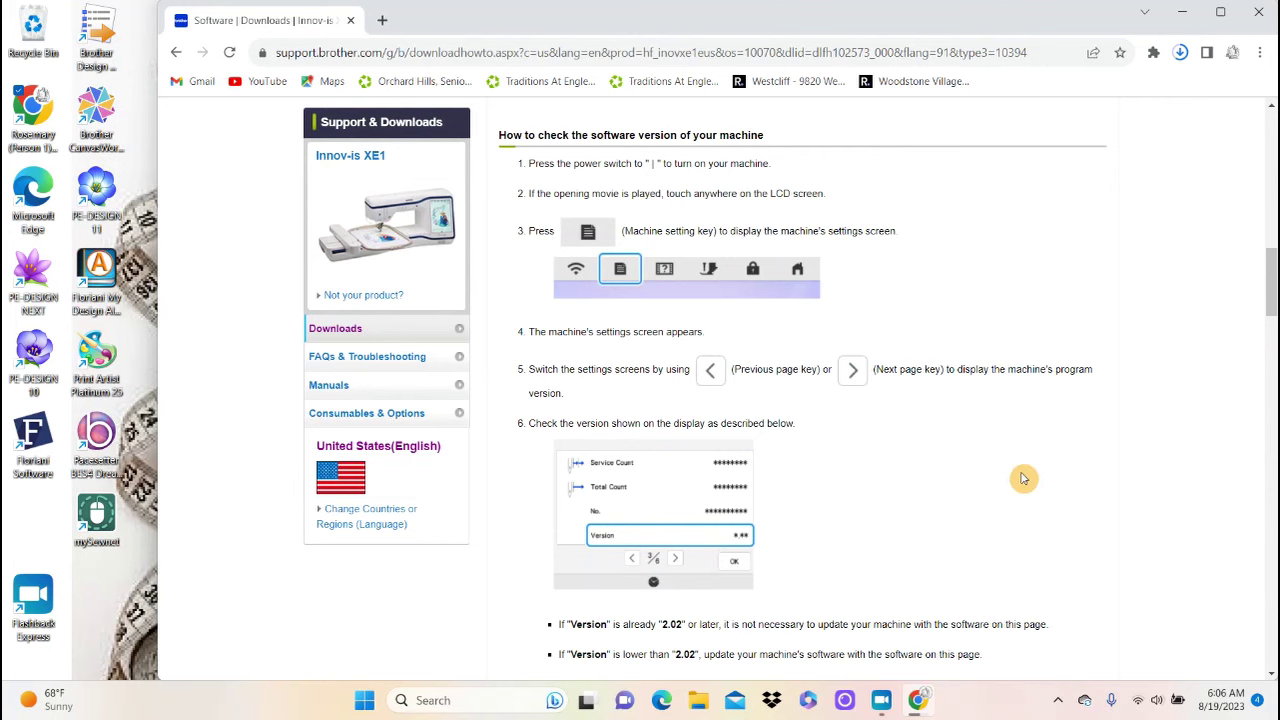
pyautogui.moveTo(1270, 300); pyautogui.dragTo(1270, 370)
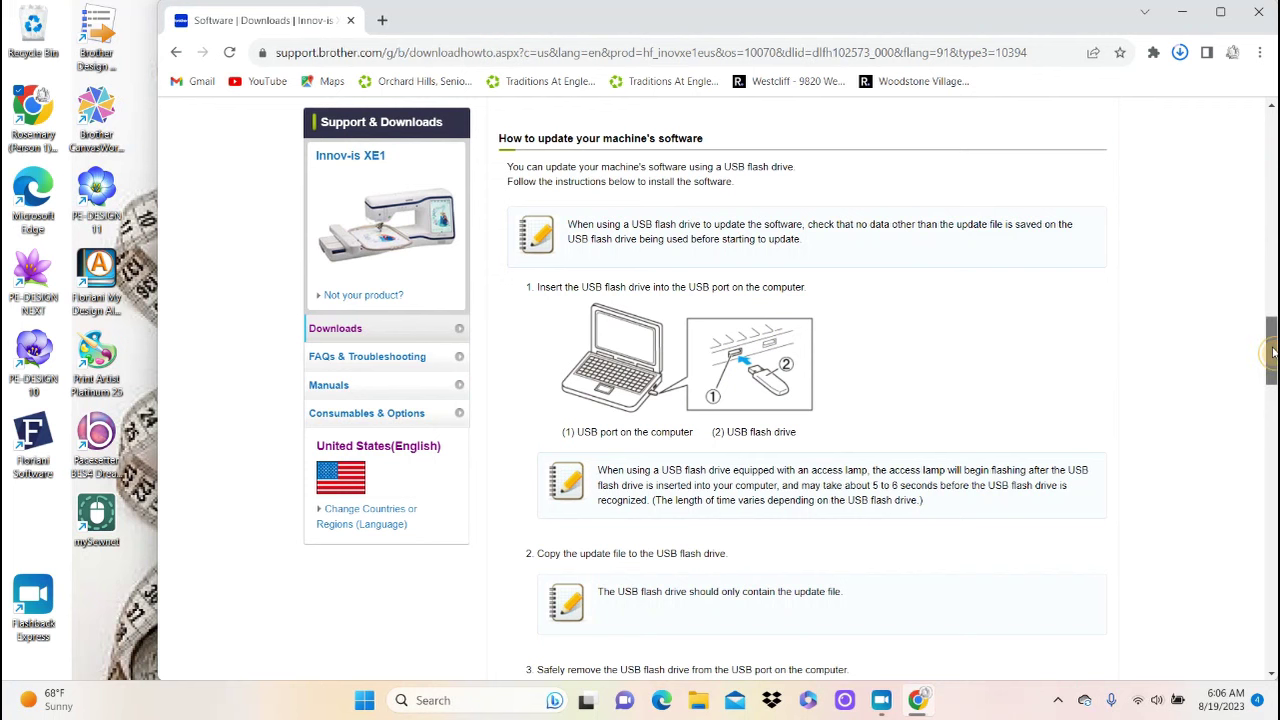
pyautogui.moveTo(1272, 352); pyautogui.dragTo(1265, 446)
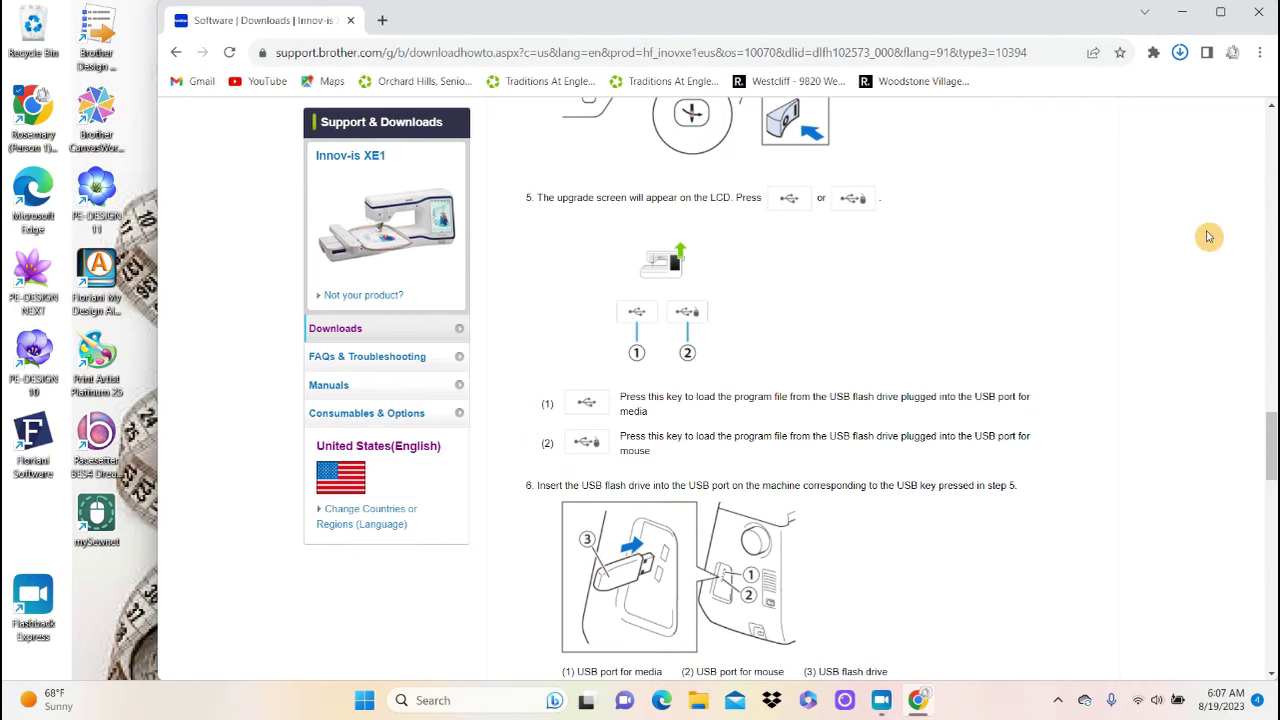
# Scroll through update steps 4–7 to the Load key step, then close Chrome.
pyautogui.moveTo(1272, 445); pyautogui.dragTo(1270, 398)
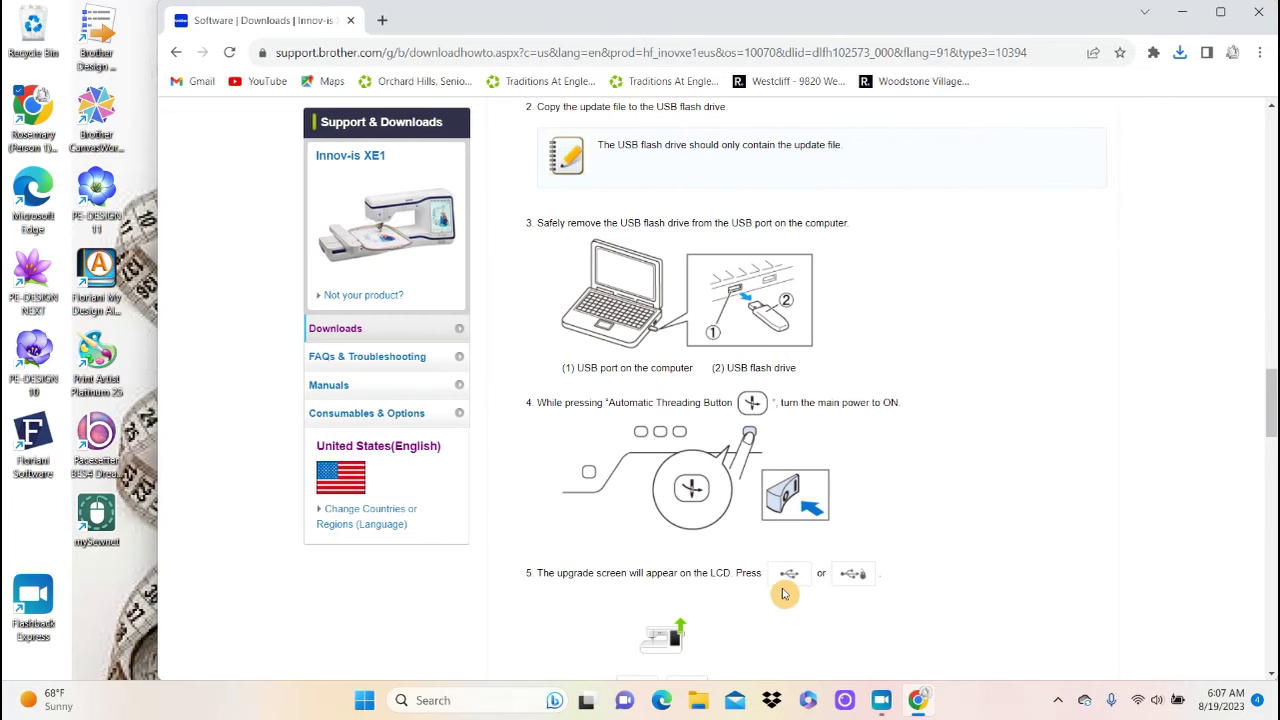
pyautogui.moveTo(1272, 408); pyautogui.dragTo(1272, 440)
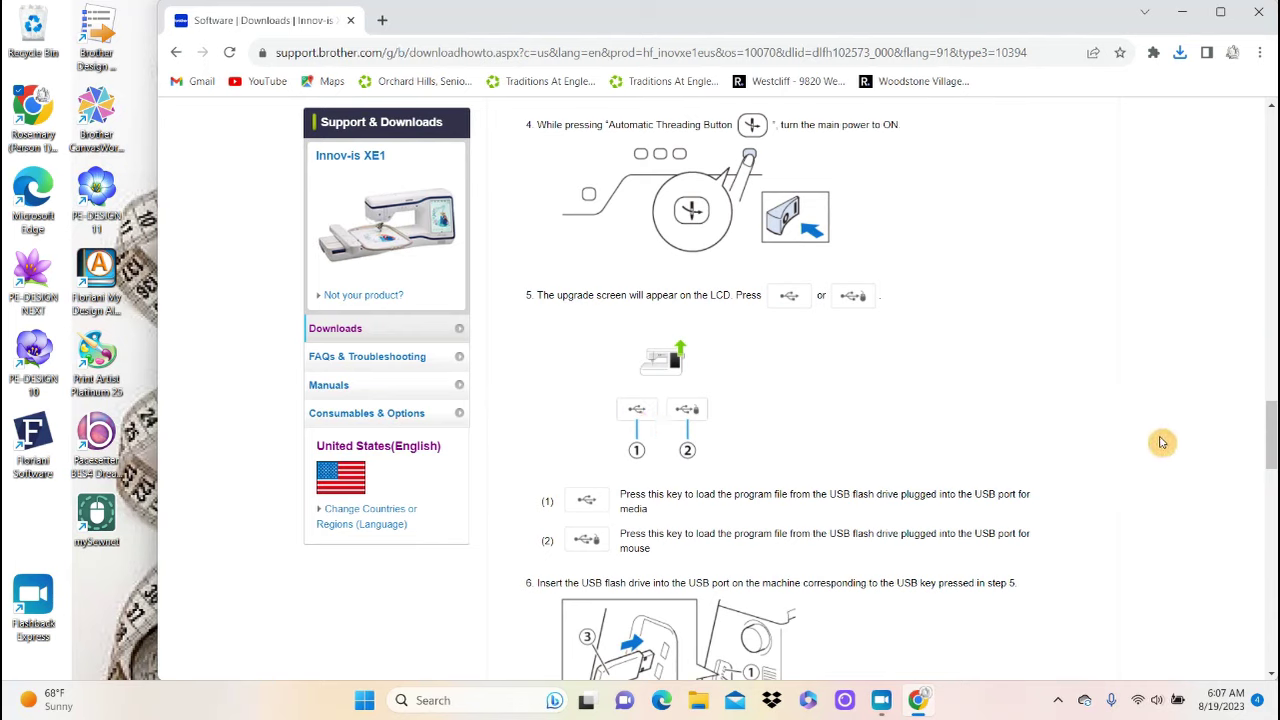
pyautogui.moveTo(1270, 440); pyautogui.dragTo(1262, 506)
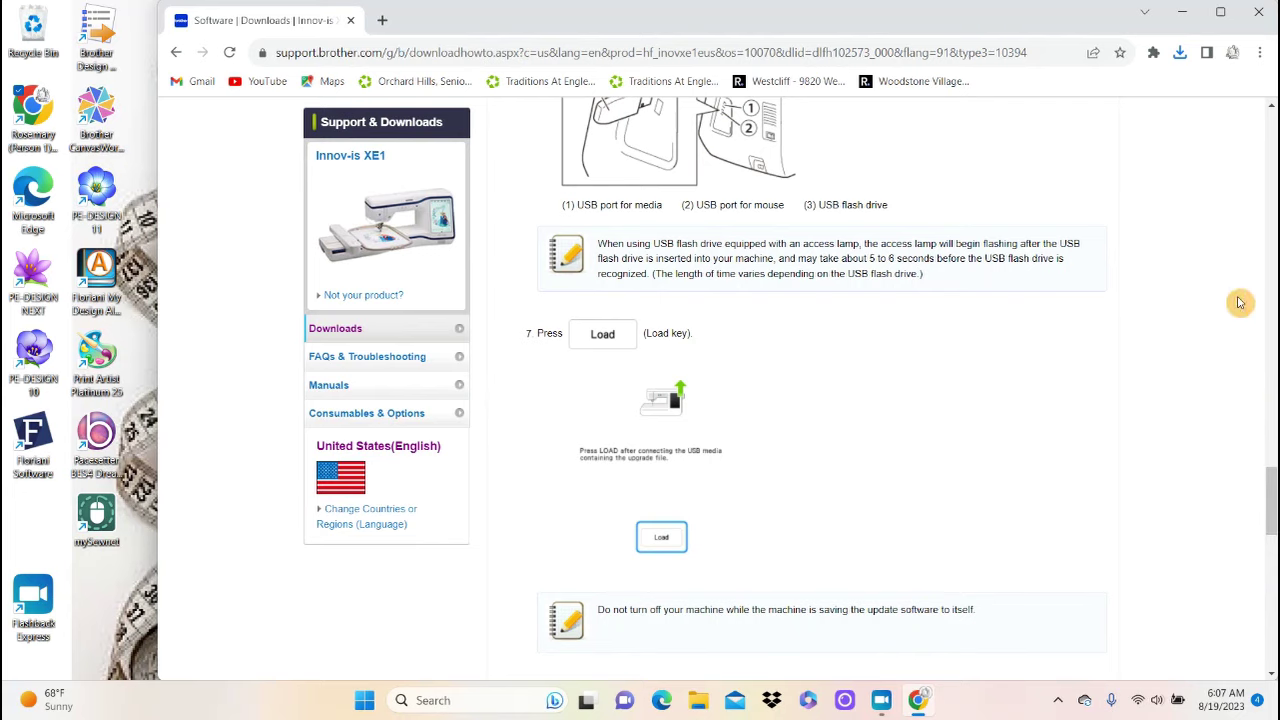
pyautogui.click(1262, 12)
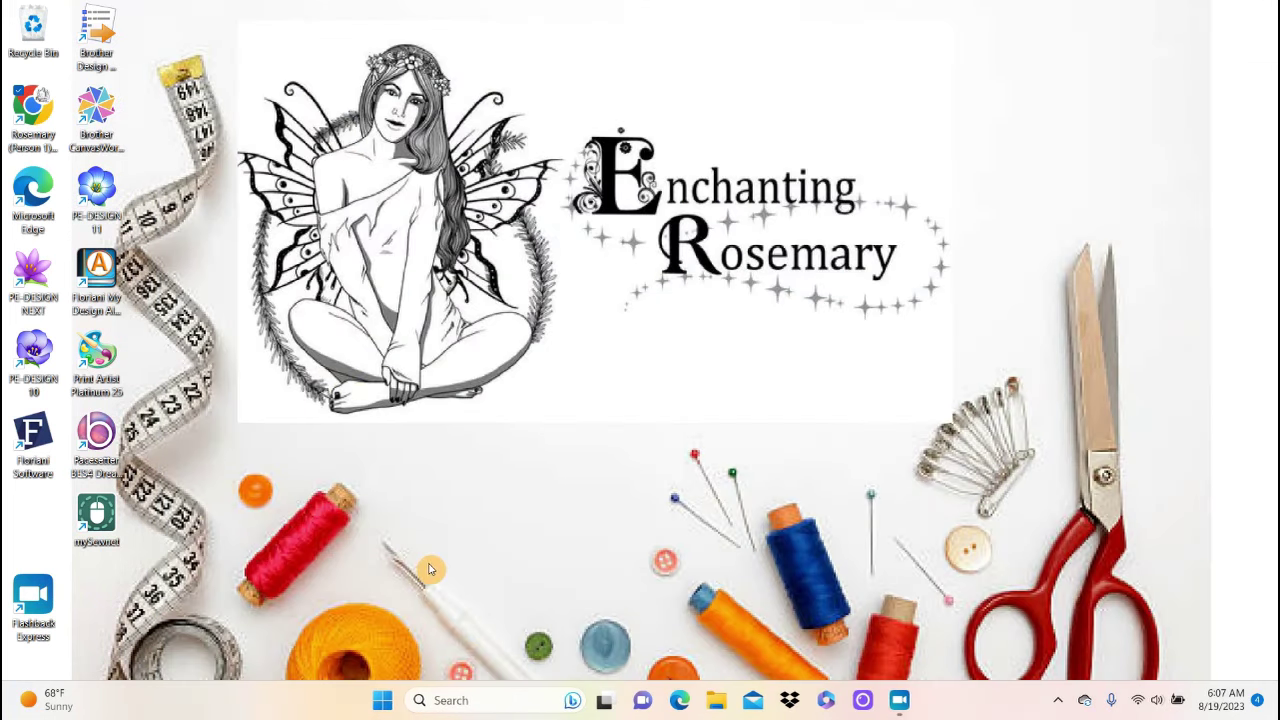
# Open File Explorer from the Start quick links and show the Downloads folder's update file.
pyautogui.rightClick(383, 704)
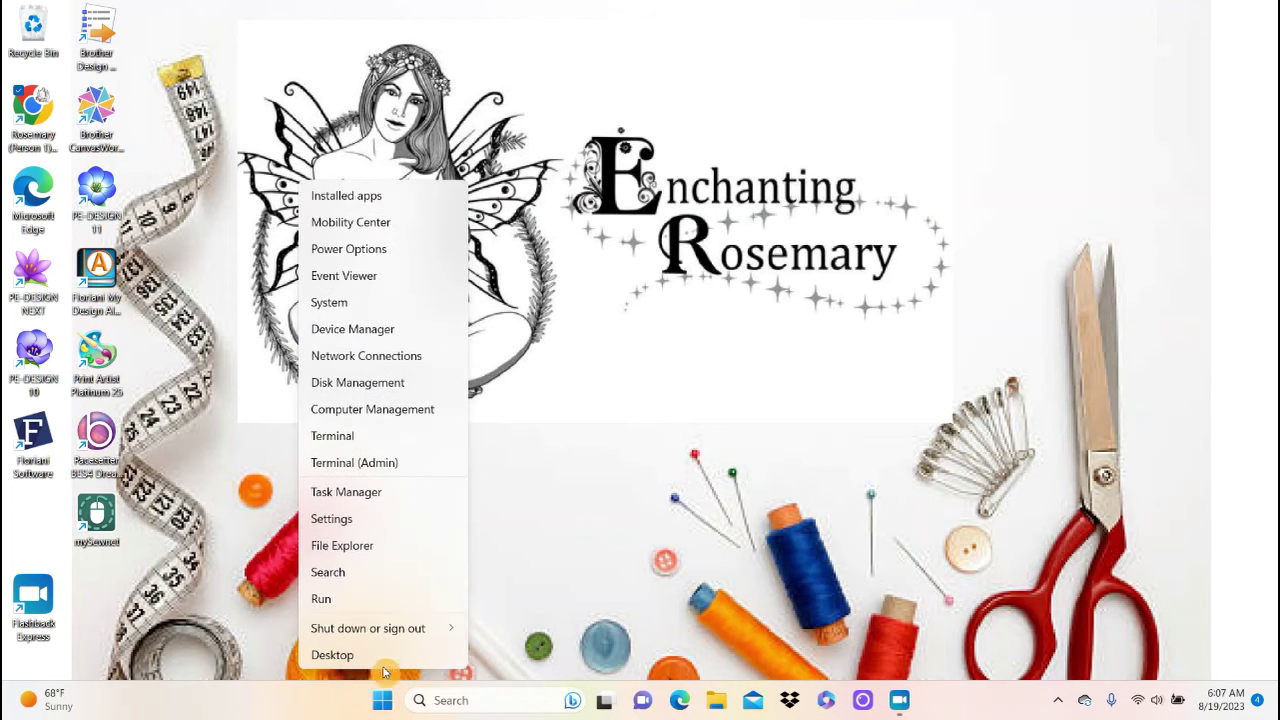
pyautogui.click(378, 545)
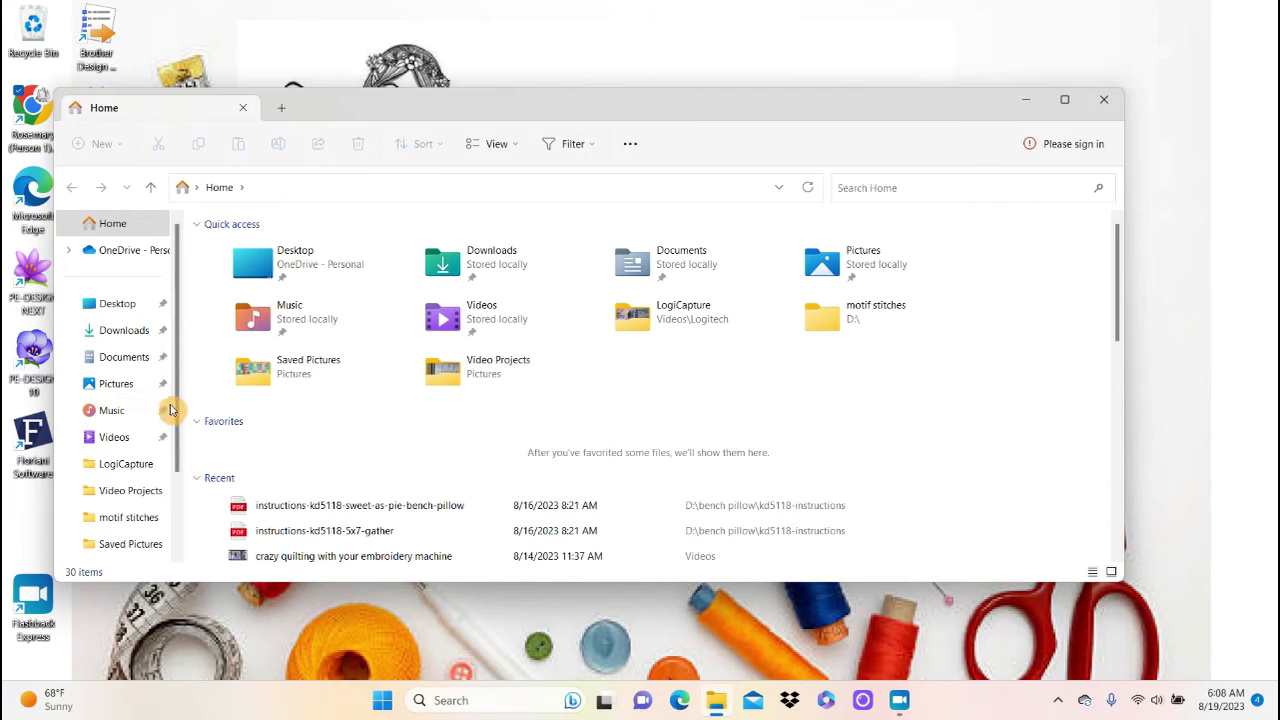
pyautogui.click(125, 333)
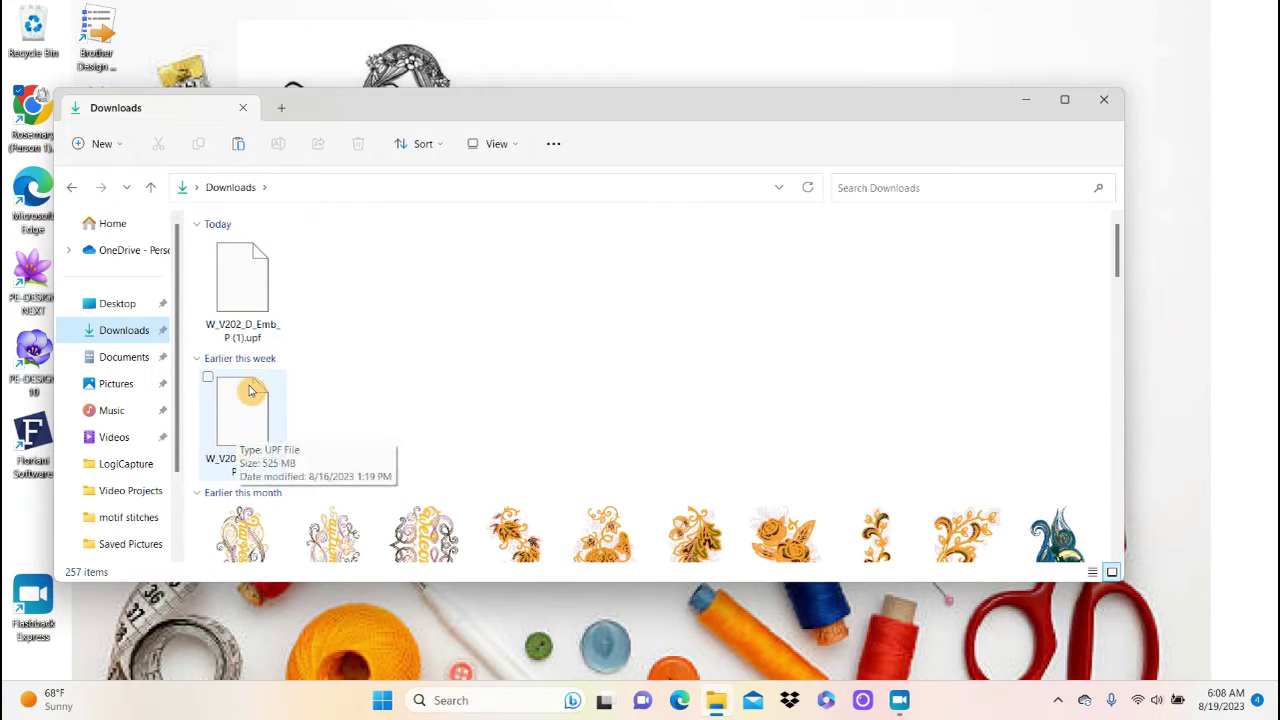
pyautogui.rightClick(248, 278)
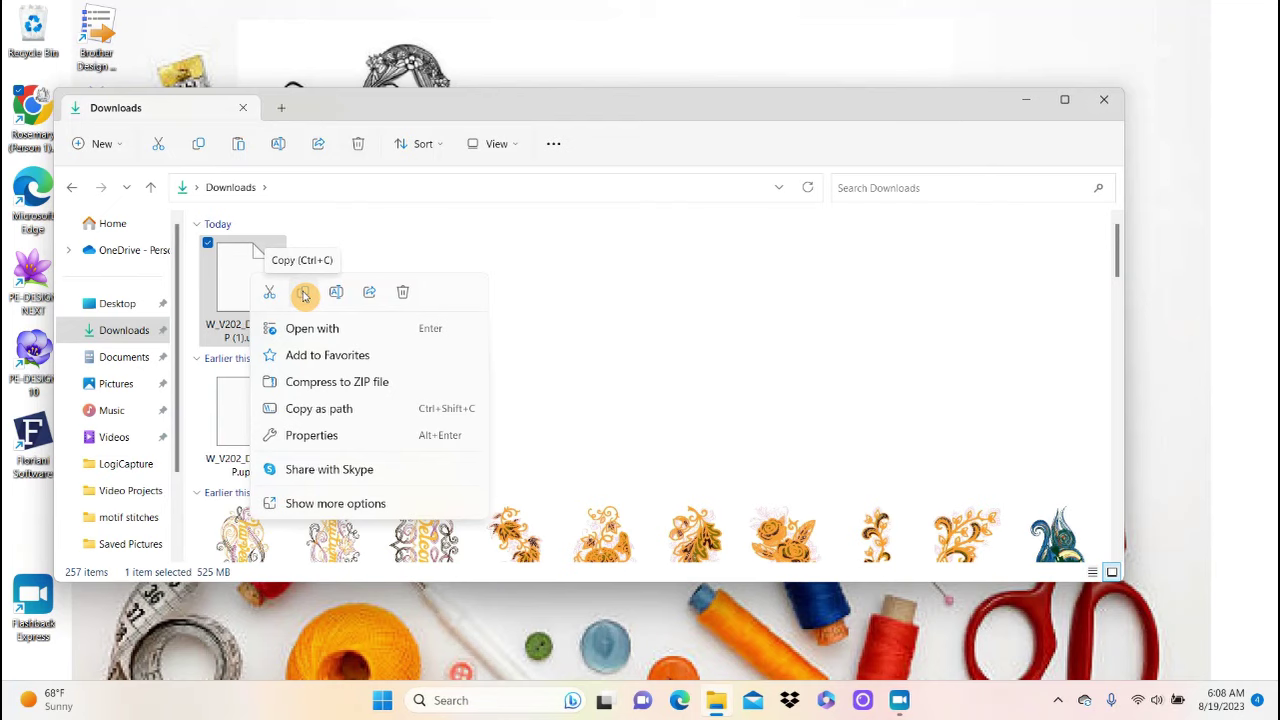
# Copy the W_V202_D_Emb_P (1).upf update file for pasting onto the USB drive.
pyautogui.click(303, 293)
pyautogui.moveTo(178, 293); pyautogui.dragTo(172, 370)
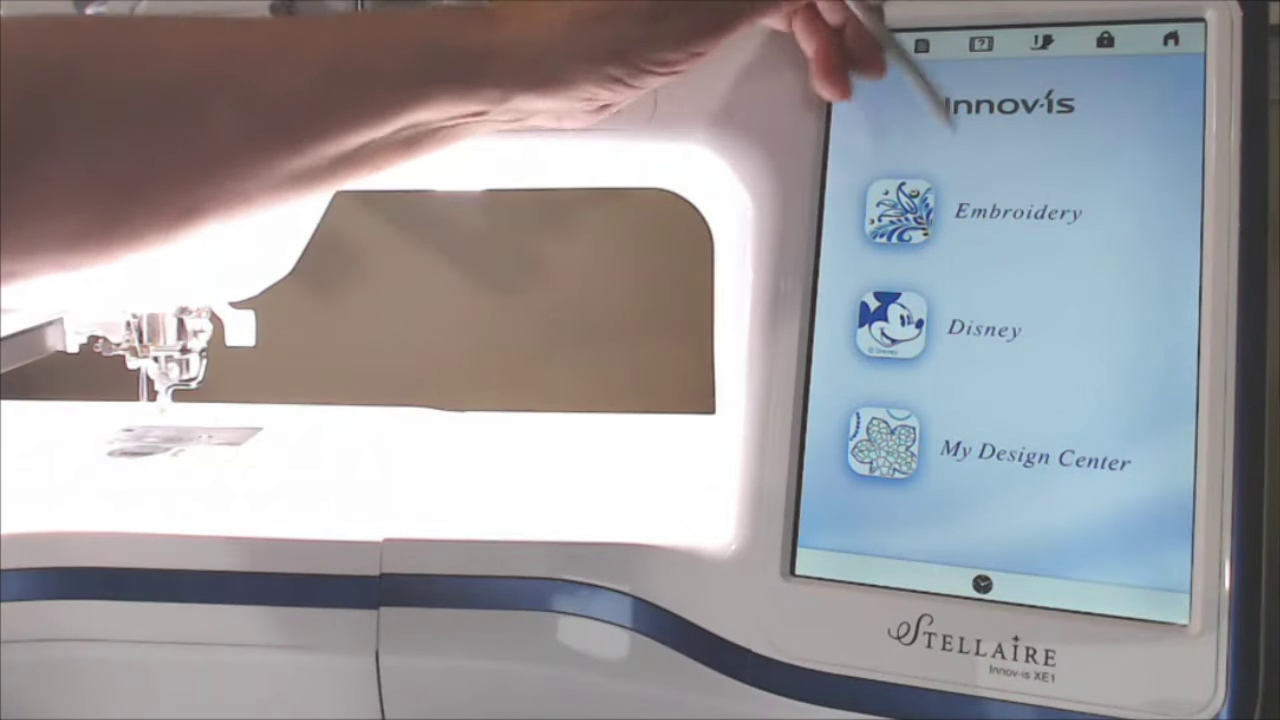
pyautogui.click(898, 208)
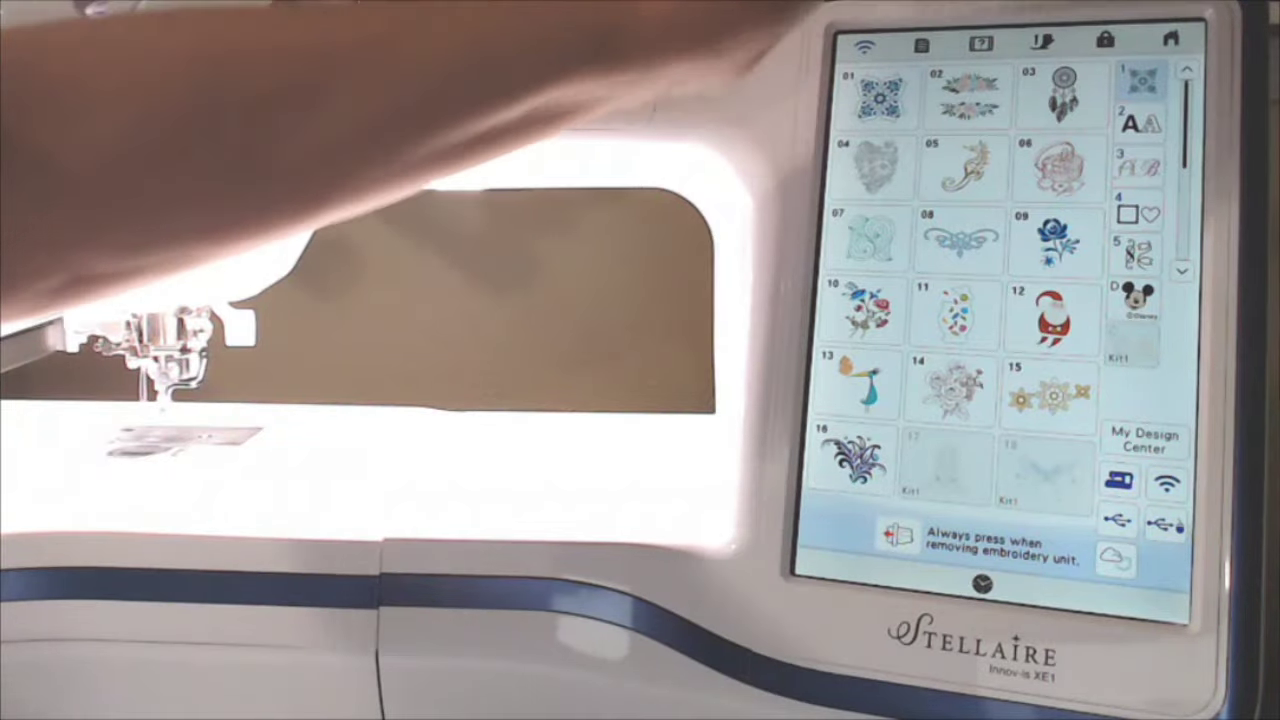
pyautogui.click(1170, 38)
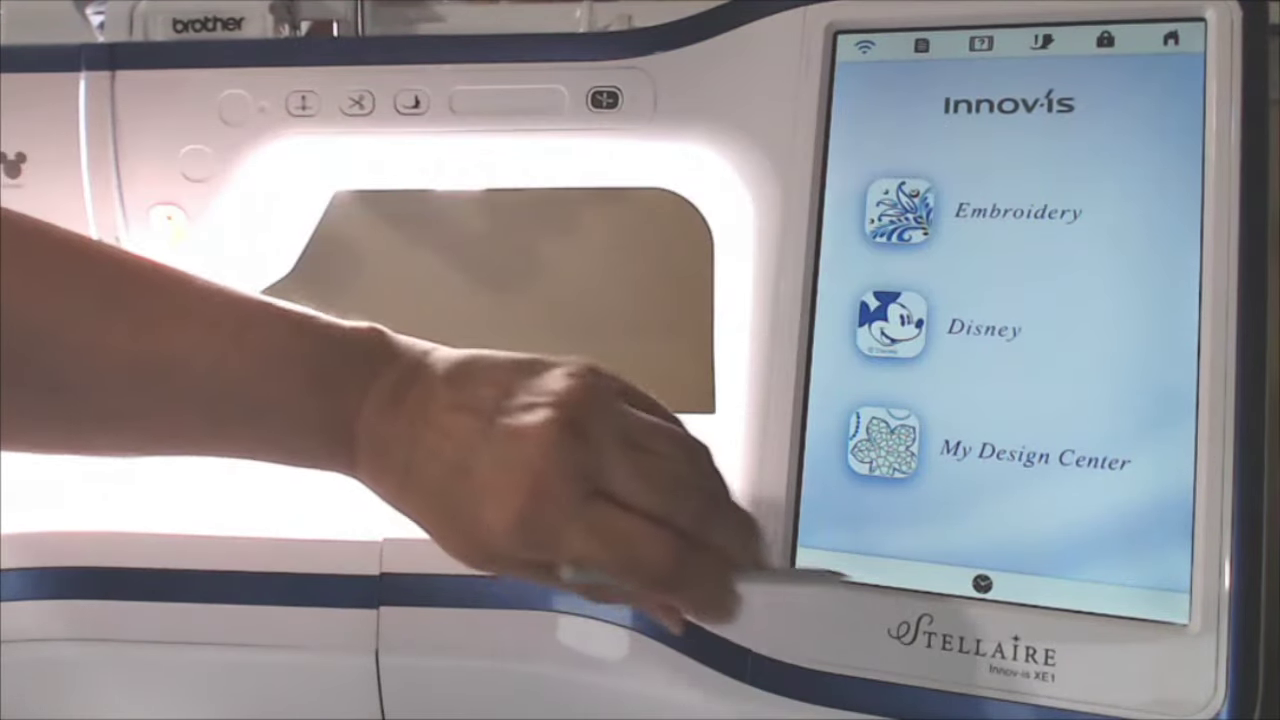
pyautogui.click(884, 442)
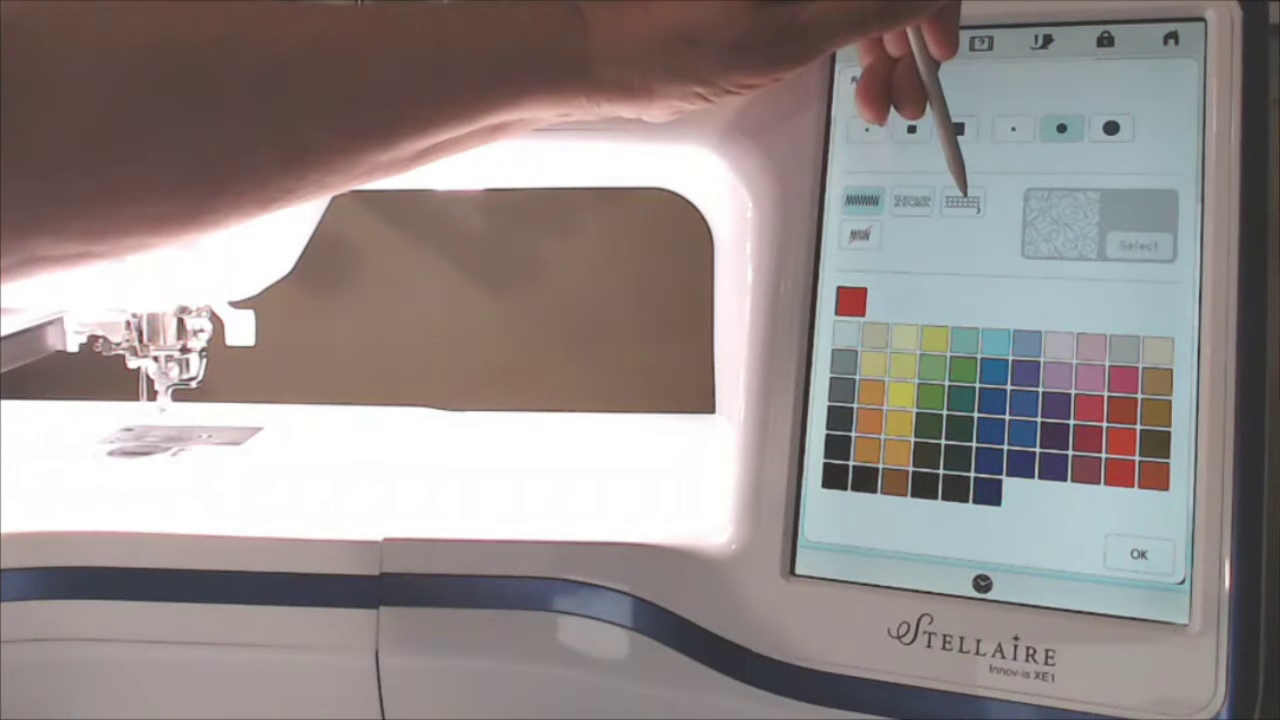
# Choose the decorative swirl fill stitch for the region in Region Property.
pyautogui.click(962, 201)
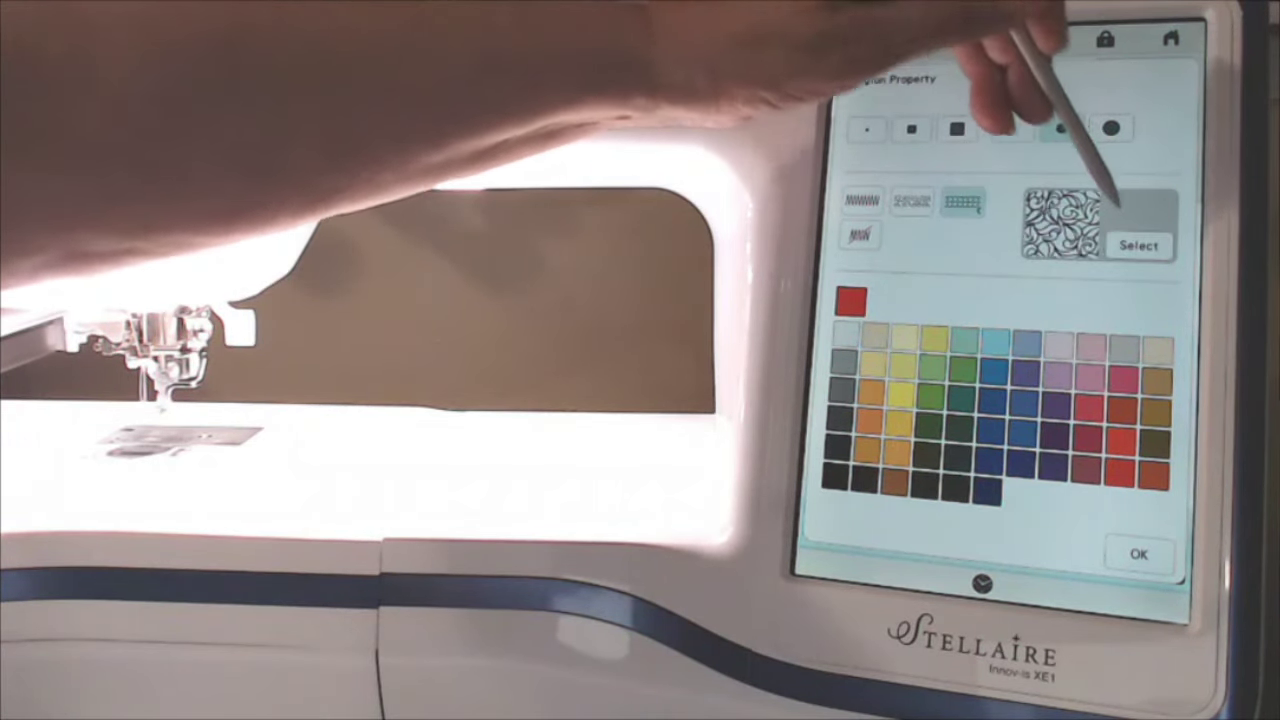